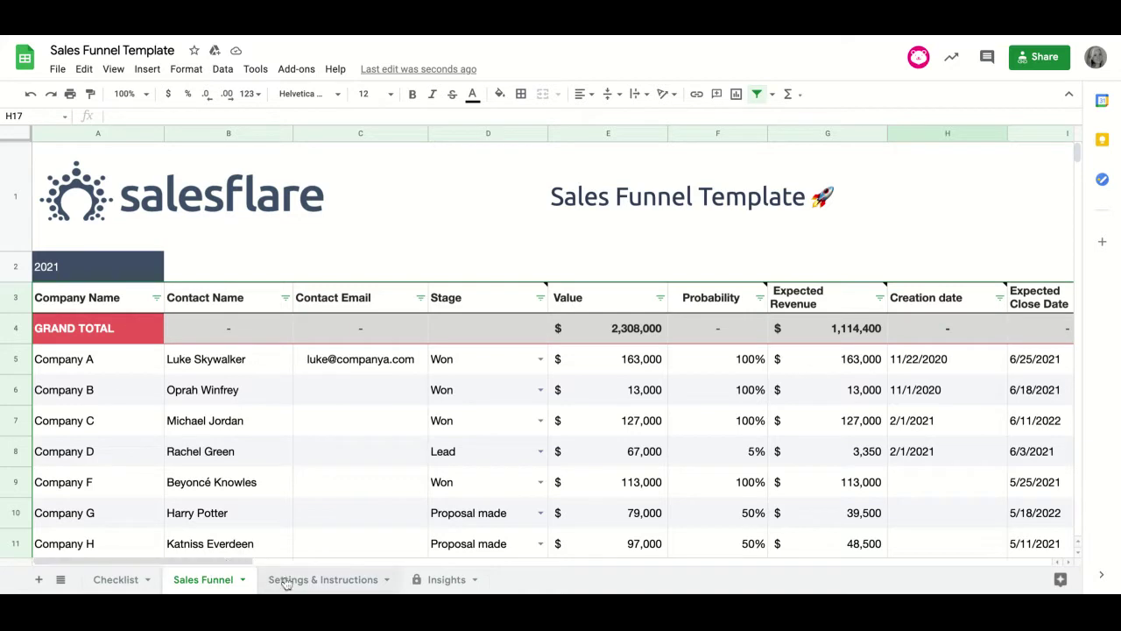
Look through the template's Checklist, Sales Funnel, Settings & Instructions and Insights sheets in turn
click(118, 581)
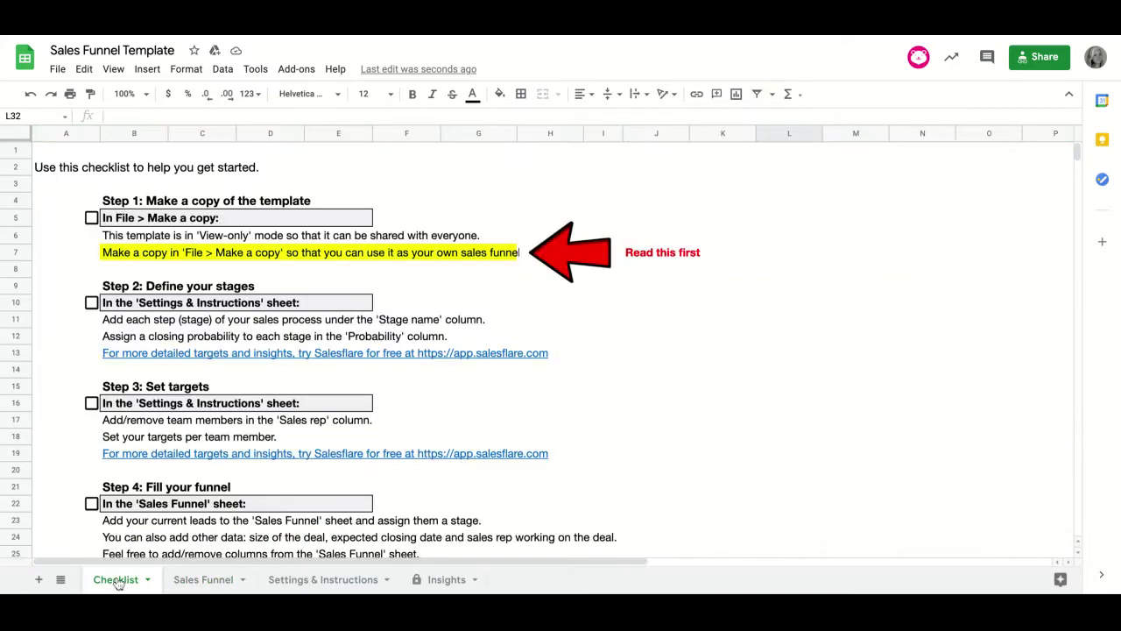
click(204, 581)
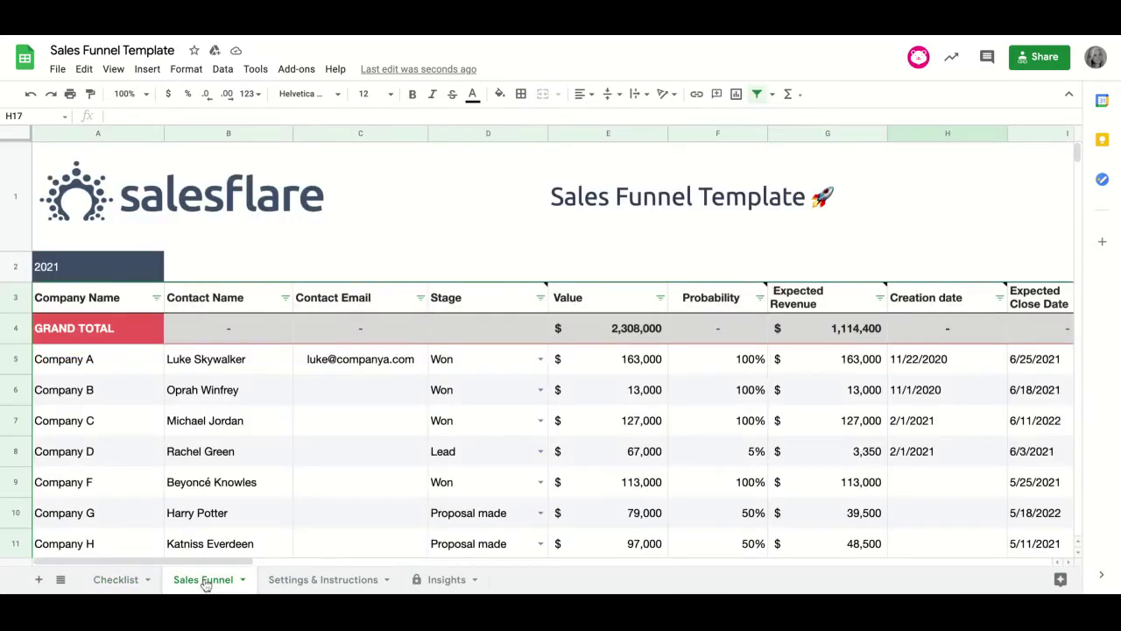
click(295, 579)
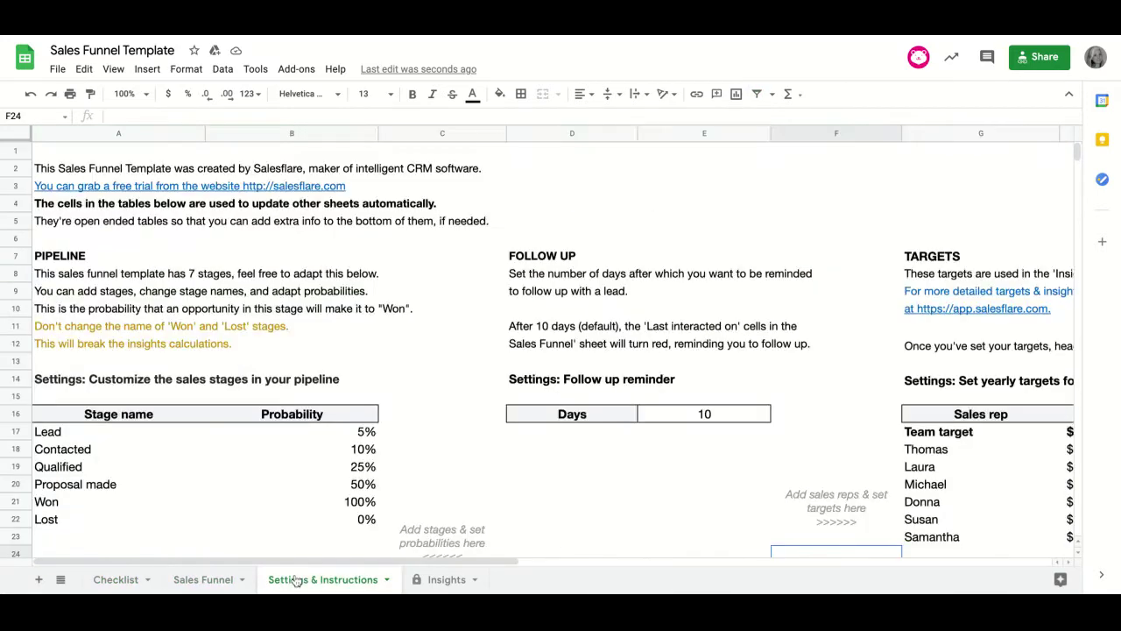
click(443, 580)
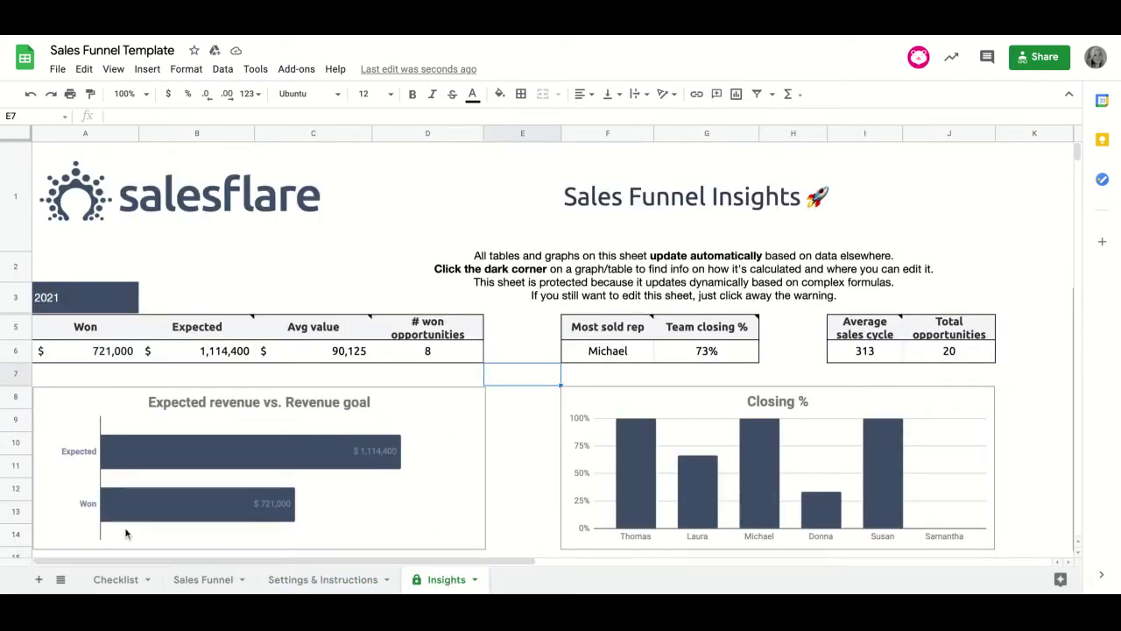
Return to the Checklist sheet and look up the file option for making a copy of the template, without making one
click(115, 580)
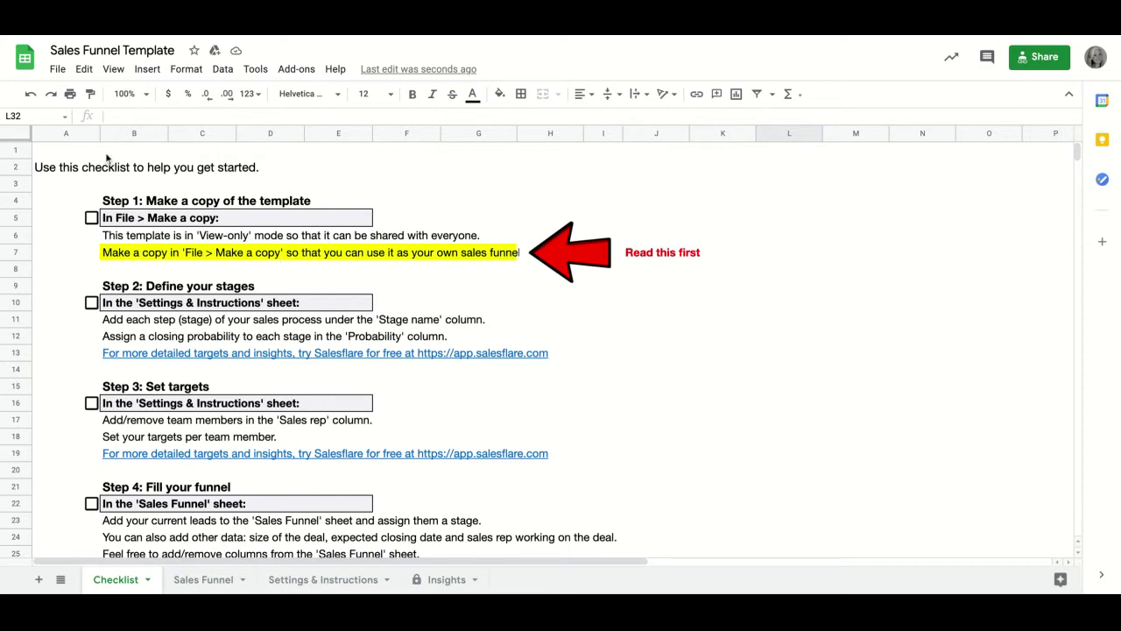
click(57, 70)
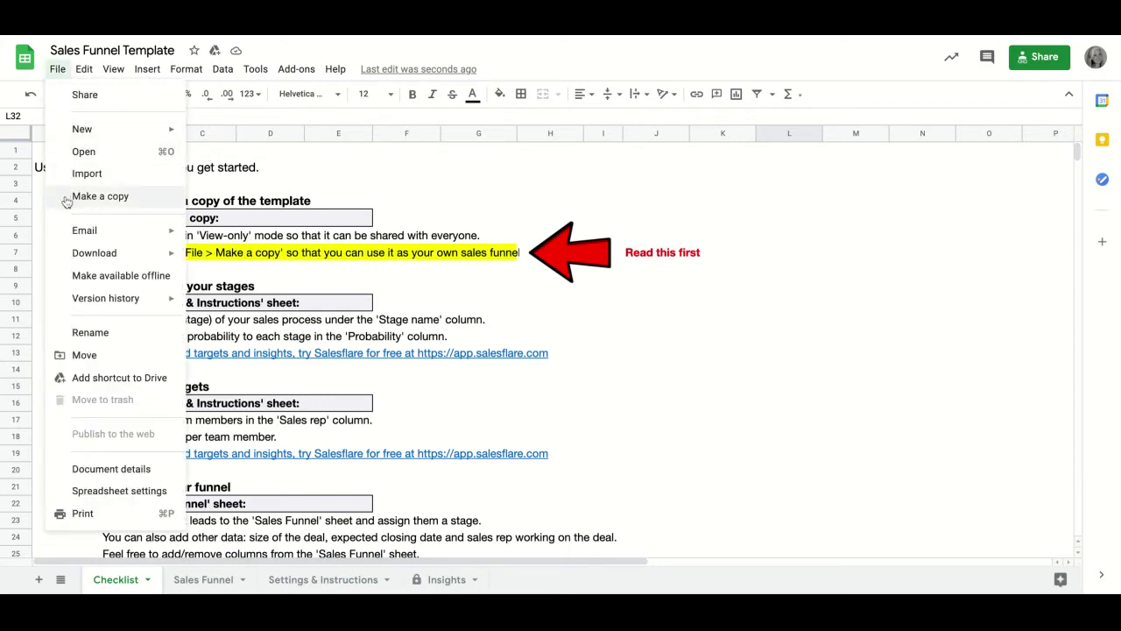
click(508, 291)
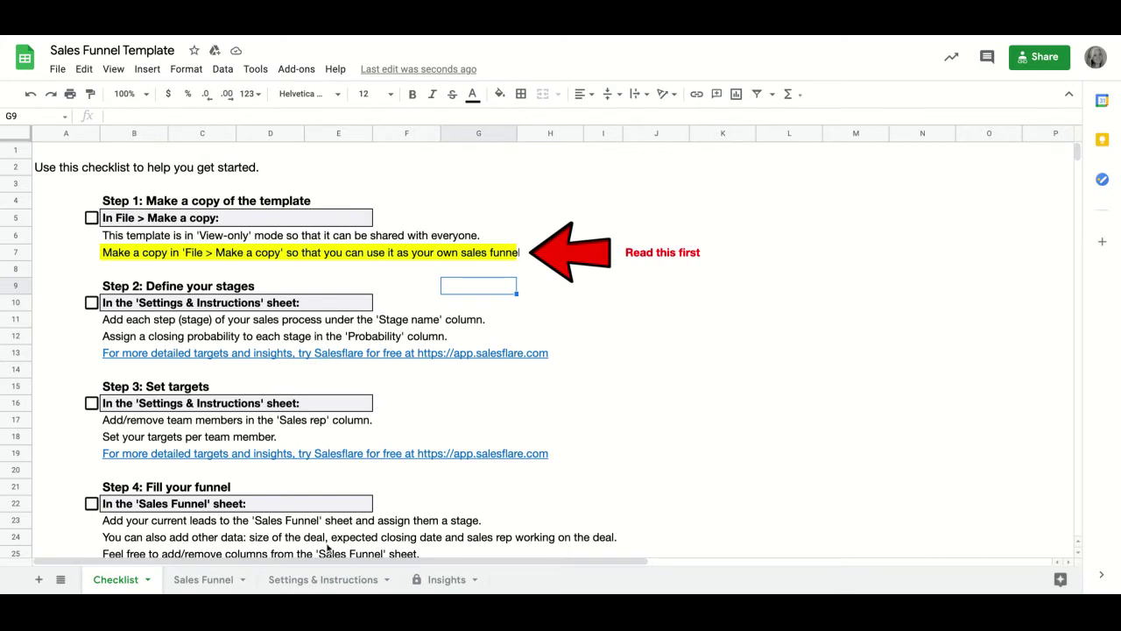
Add a pipeline stage named Fridge with a 0% probability below Lost on the Settings & Instructions sheet
click(310, 580)
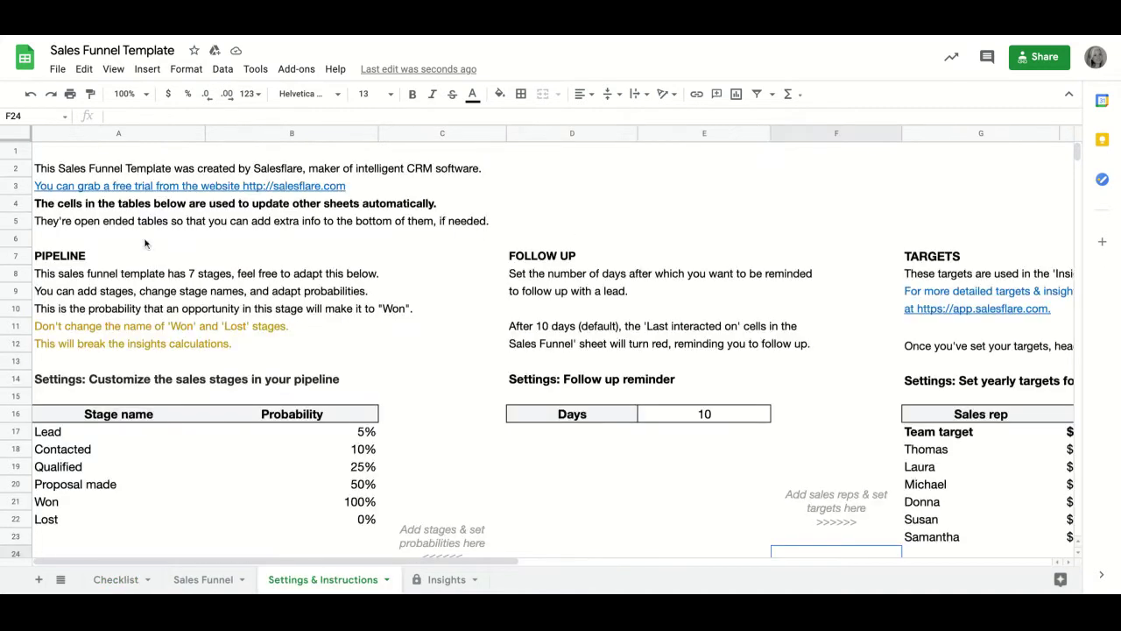
scroll(127, 282, down, 1)
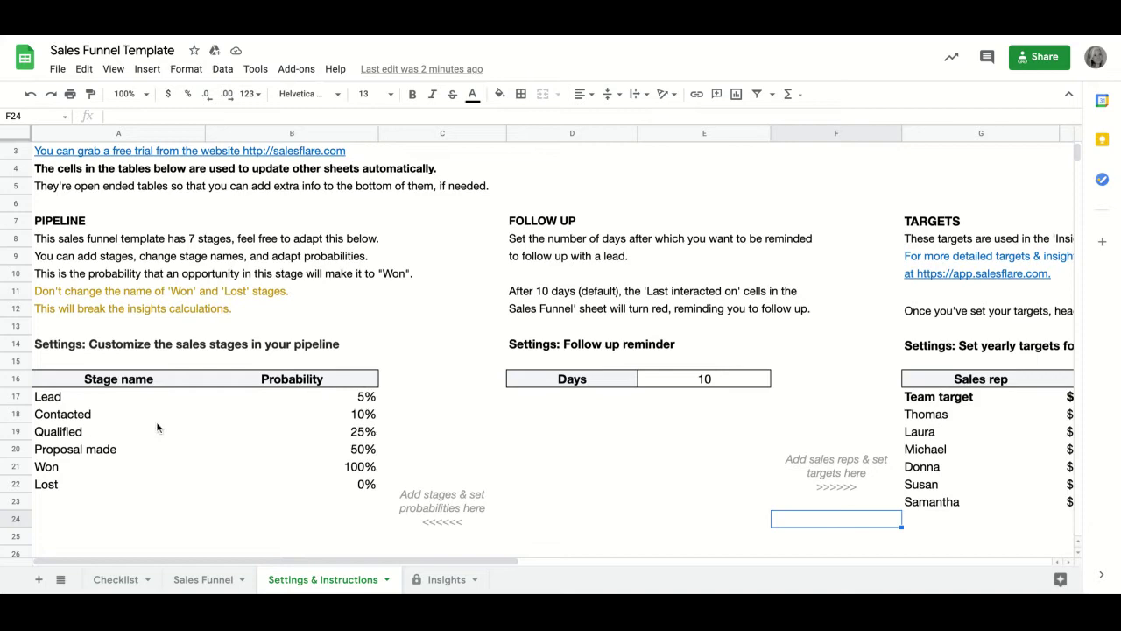
scroll(394, 438, right, 4)
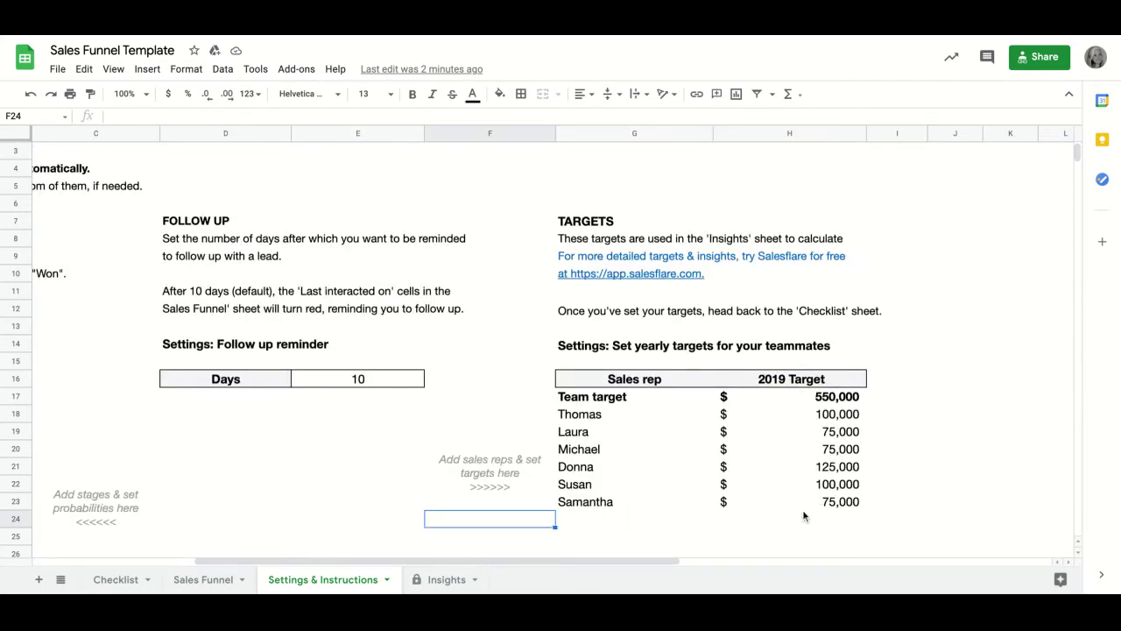
scroll(700, 509, left, 4)
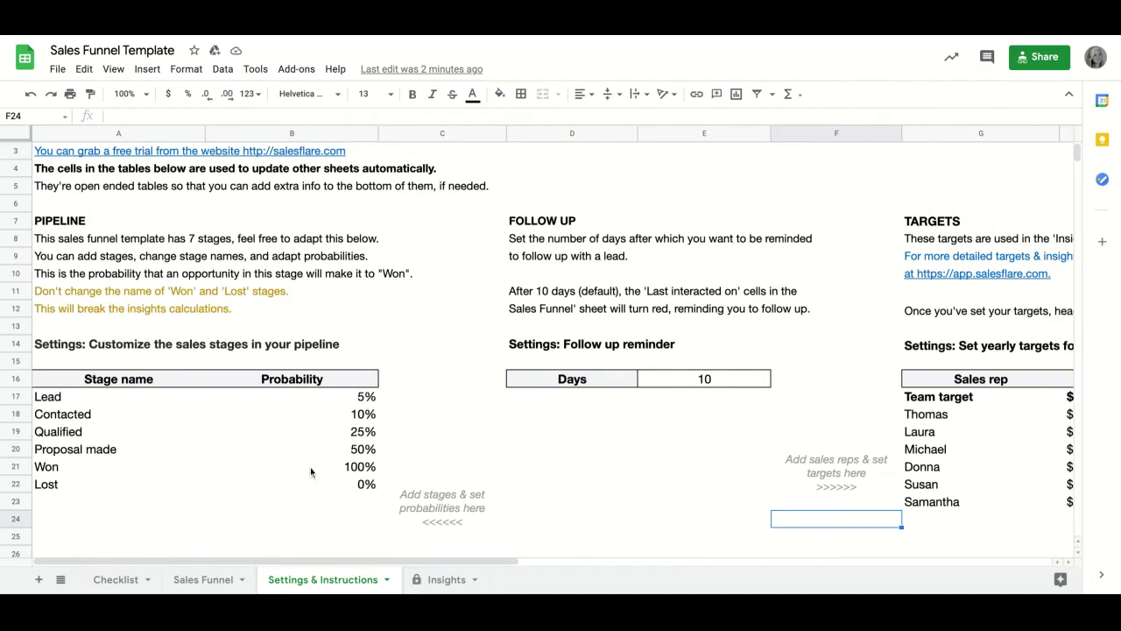
click(87, 503)
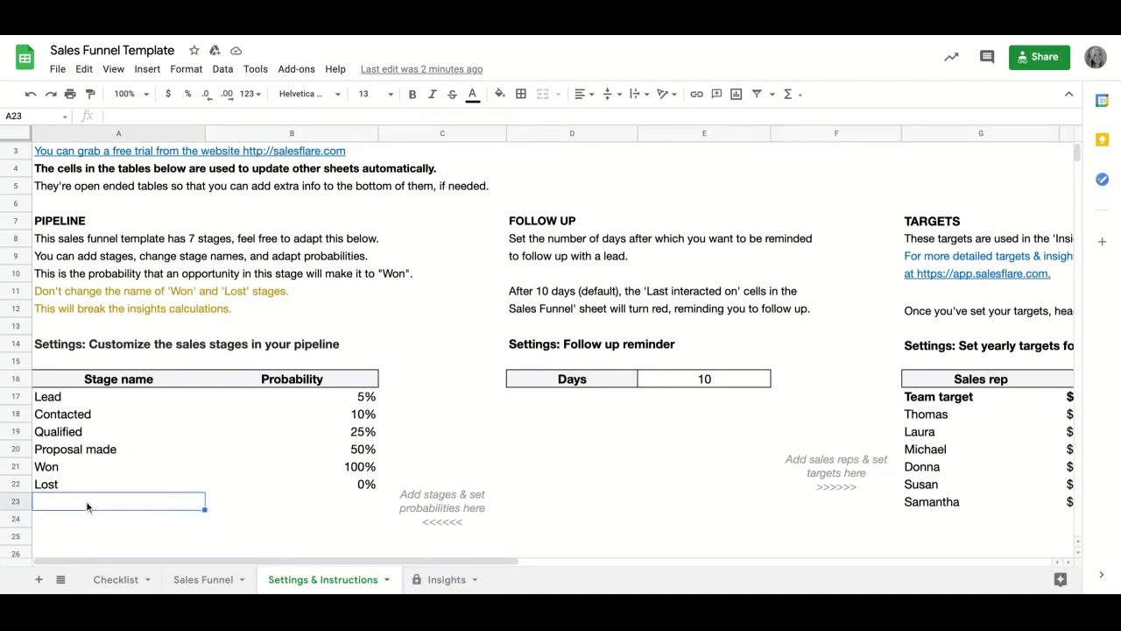
text(Fridge)
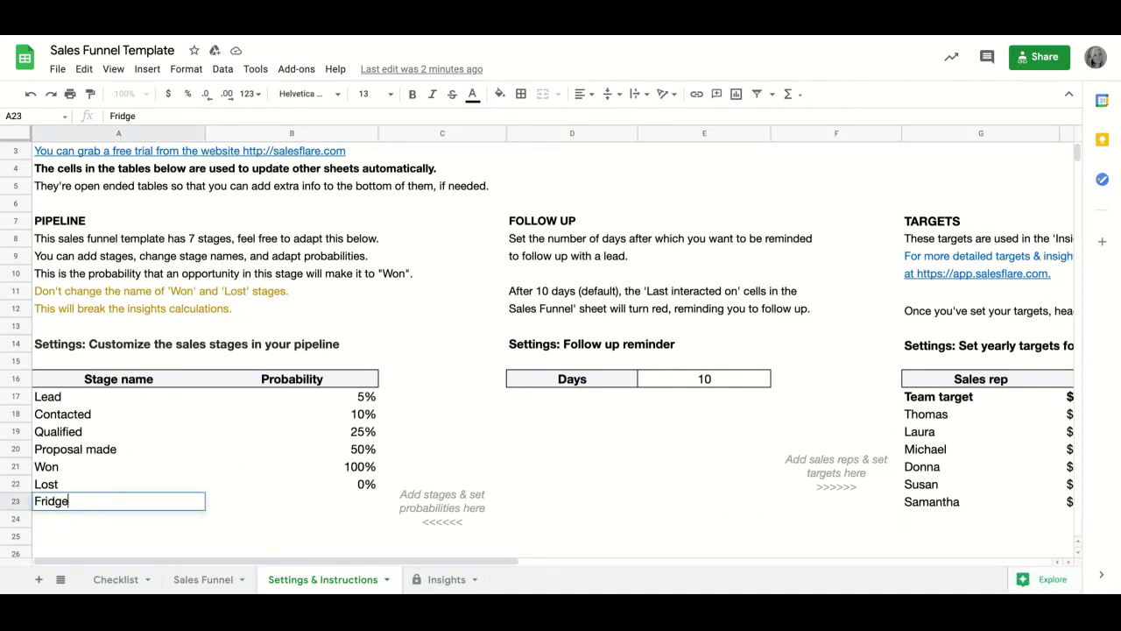
key(Tab)
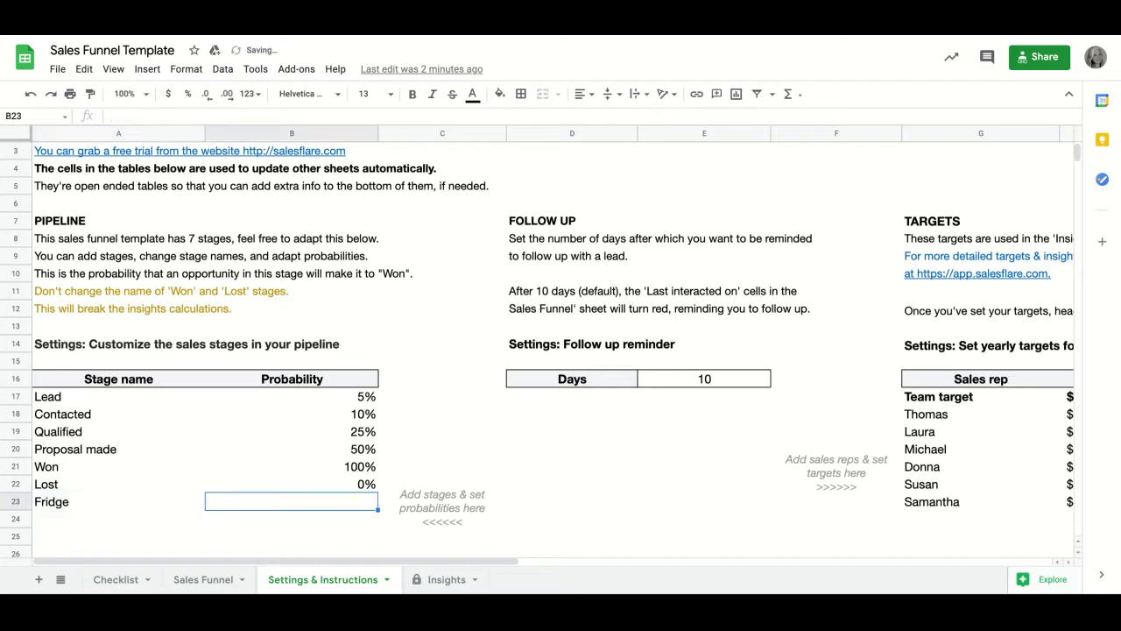
text(0%)
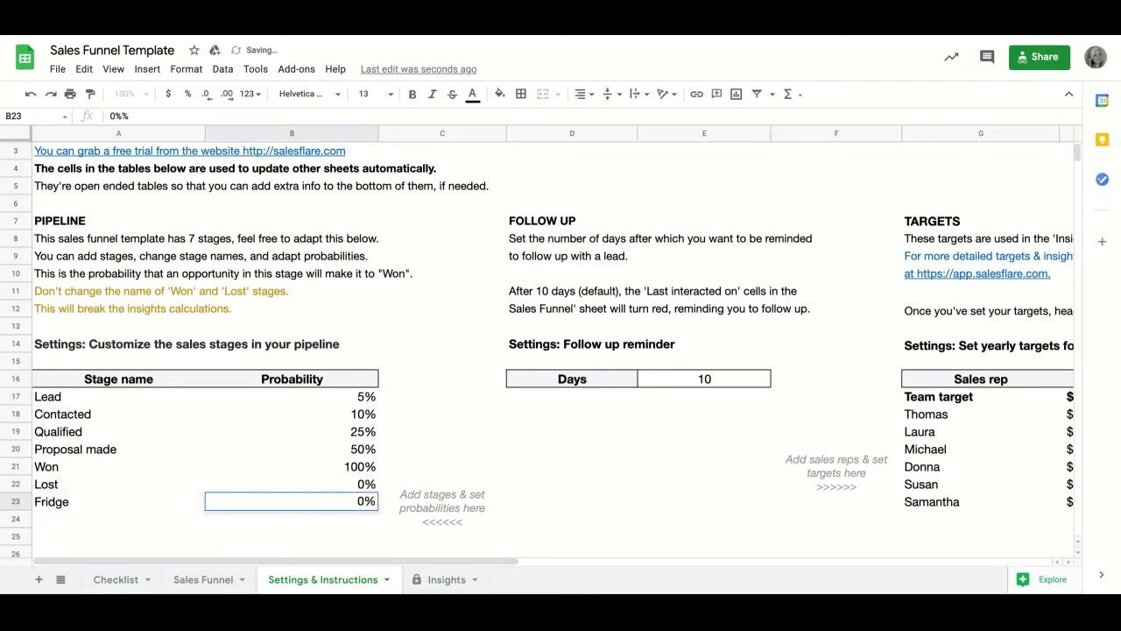
key(Return)
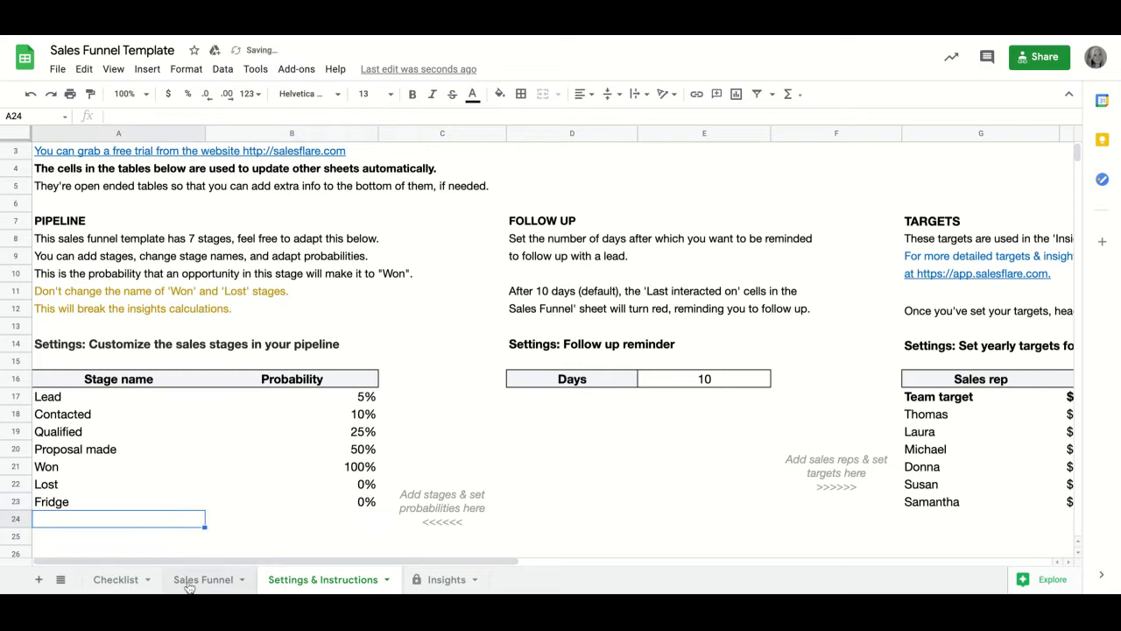
Display the available stage options for Company A on the Sales Funnel sheet
click(189, 579)
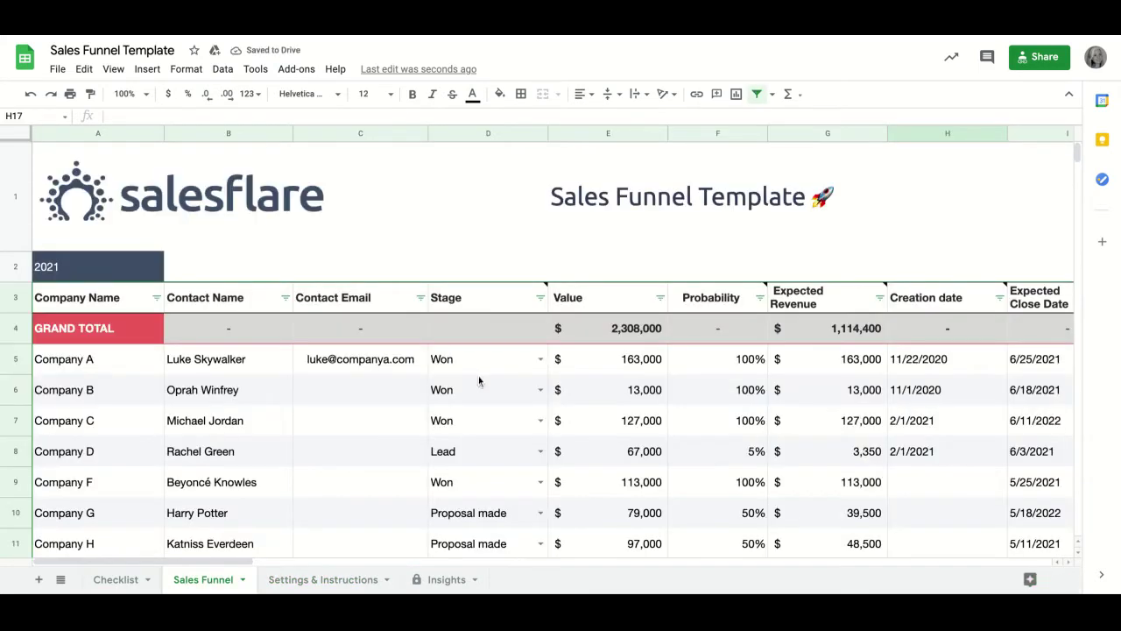
click(541, 359)
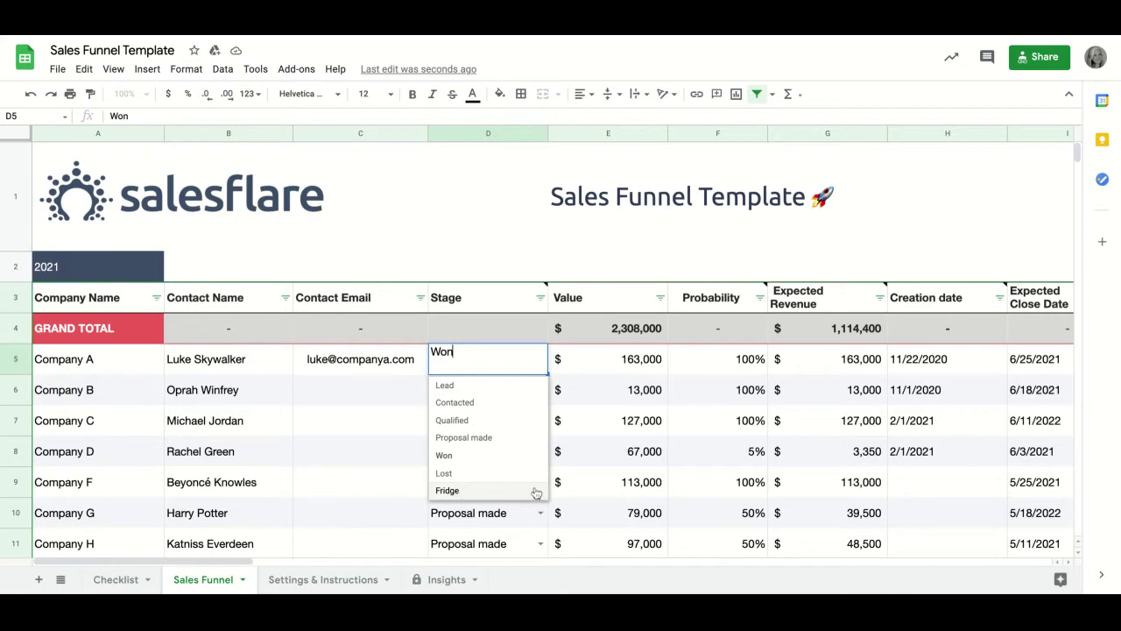
Review the sales rep targets on the Settings & Instructions sheet and select the follow-up reminder's days value
click(326, 580)
scroll(816, 291, right, 5)
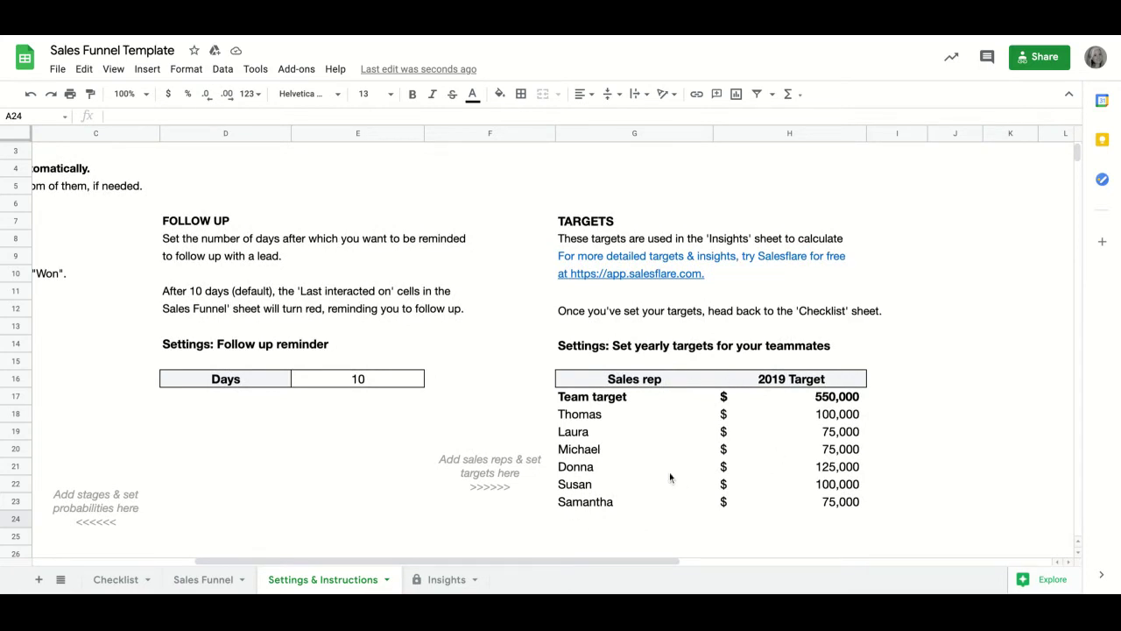
scroll(669, 477, left, 5)
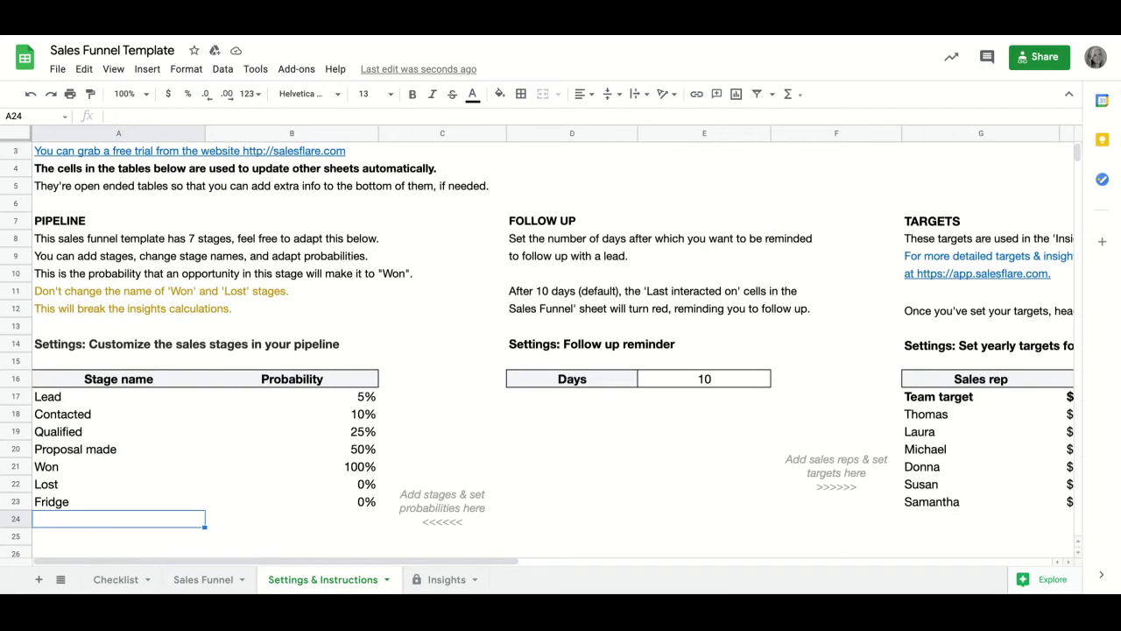
click(704, 382)
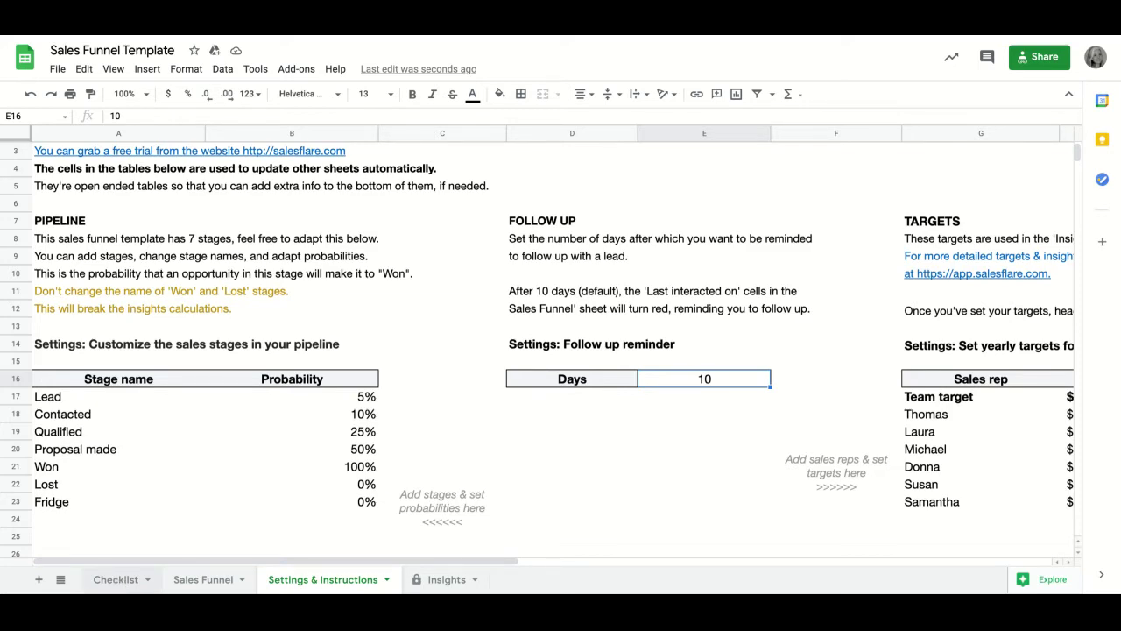
Revisit the Checklist, then inspect the Sales Funnel columns through Next Step and select Company A's last interaction date
click(115, 579)
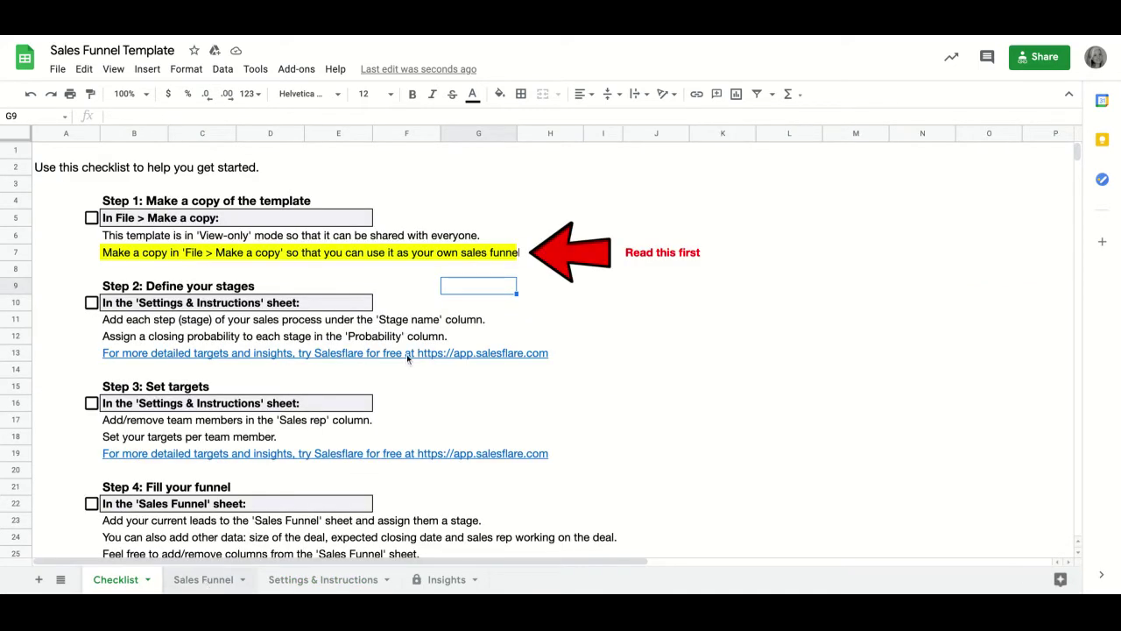
key(ctrl+shift+Page_Down)
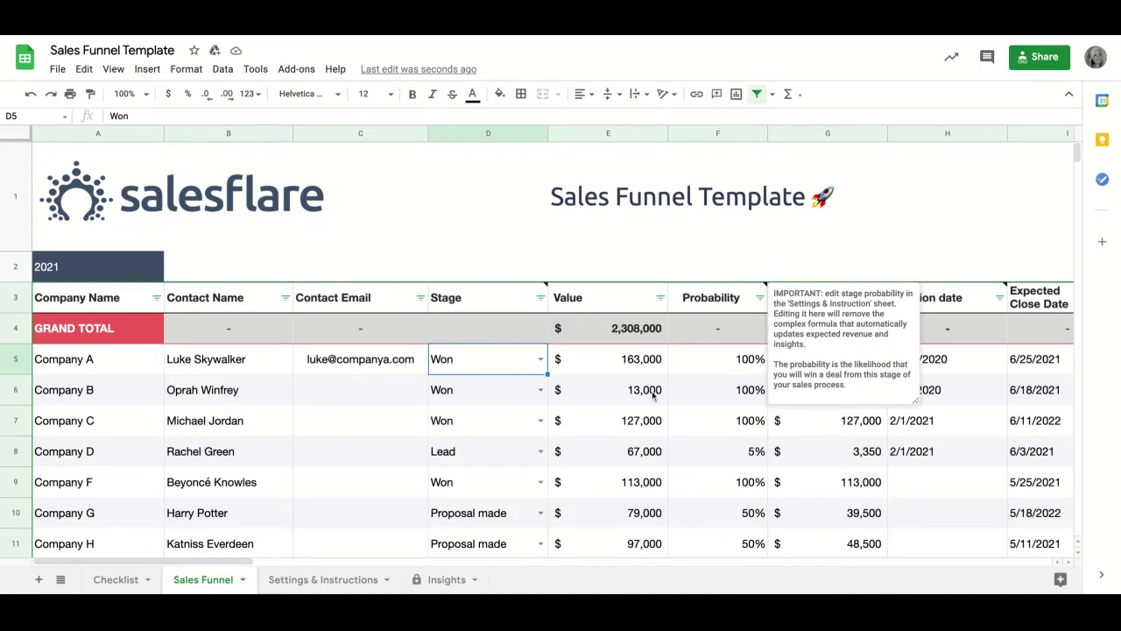
scroll(648, 398, right, 10)
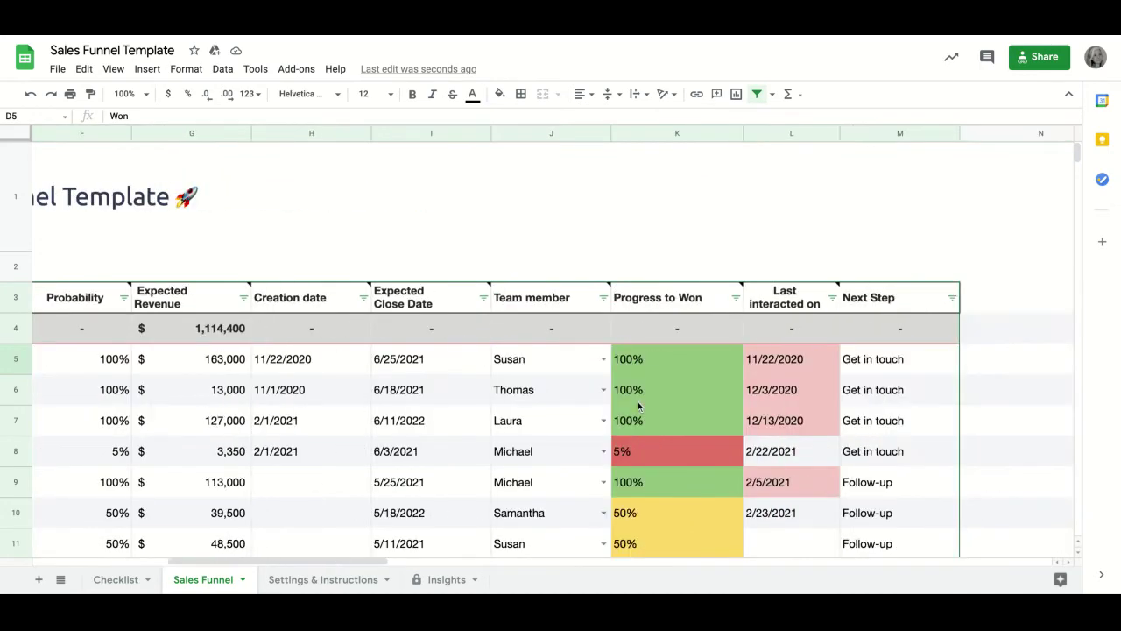
click(794, 361)
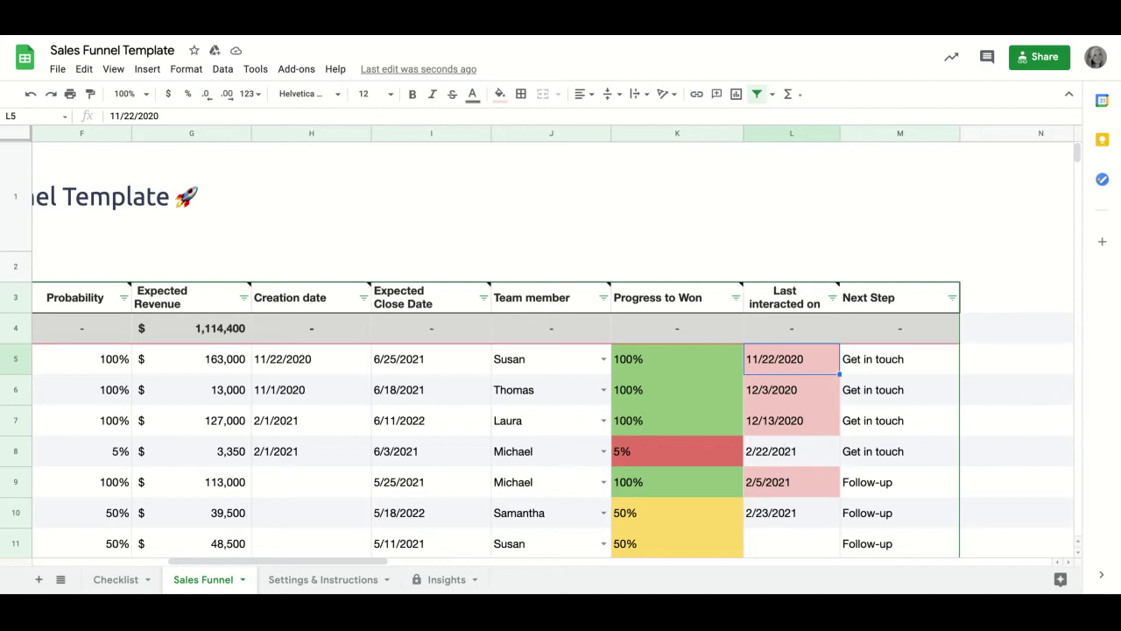
scroll(528, 451, left, 10)
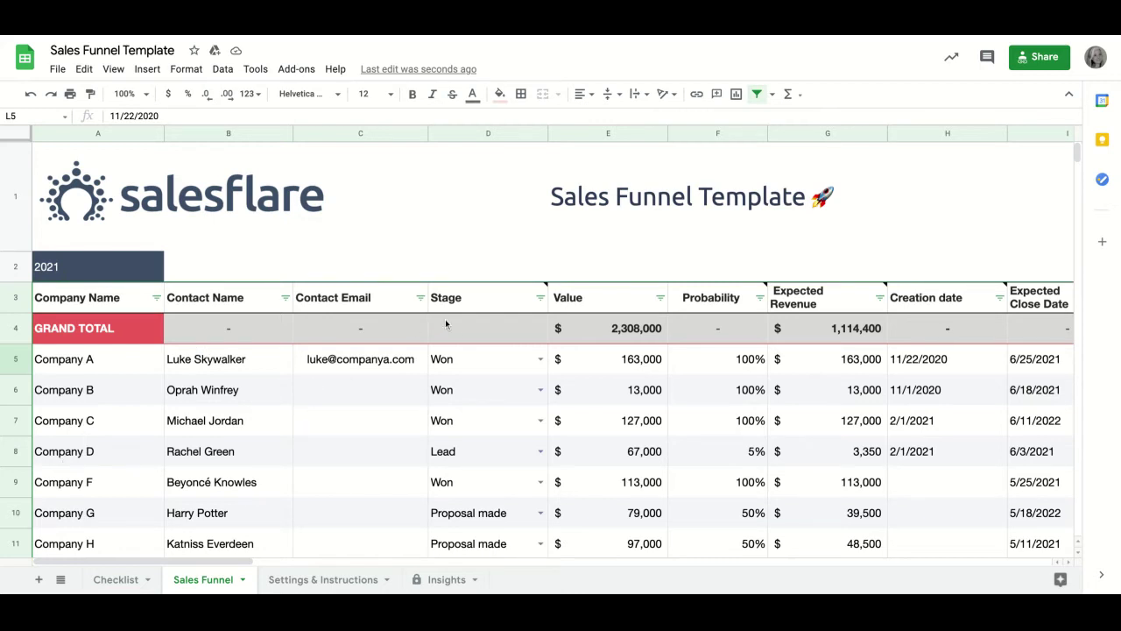
Examine the Sales Funnel's stages, values, creation dates and expected close dates, including the rows further down
scroll(806, 364, right, 2)
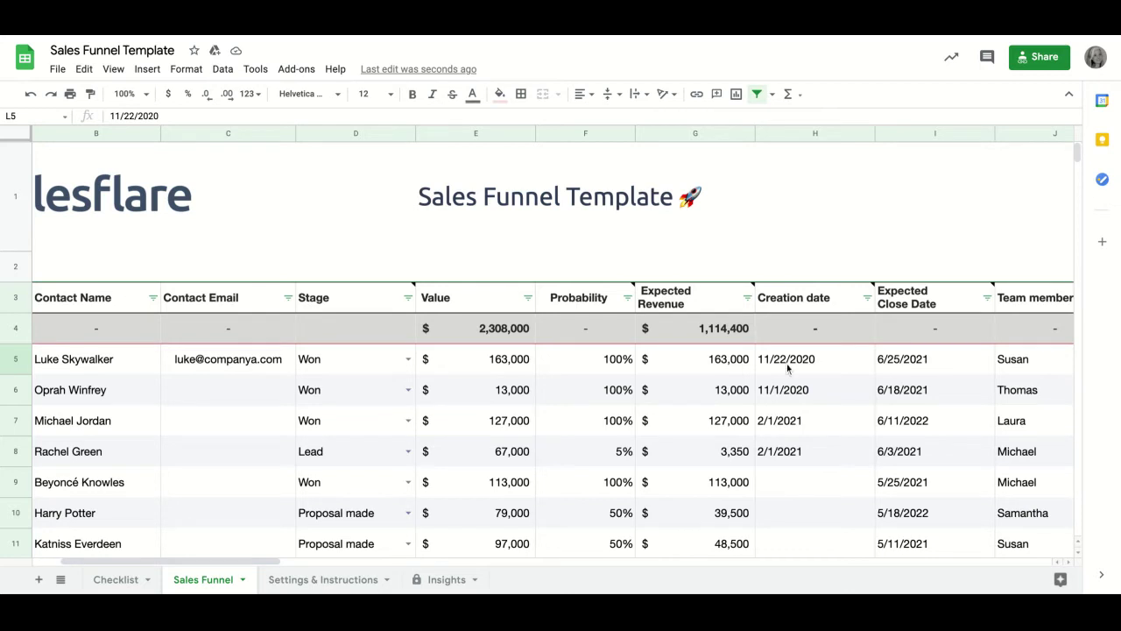
scroll(789, 368, right, 2)
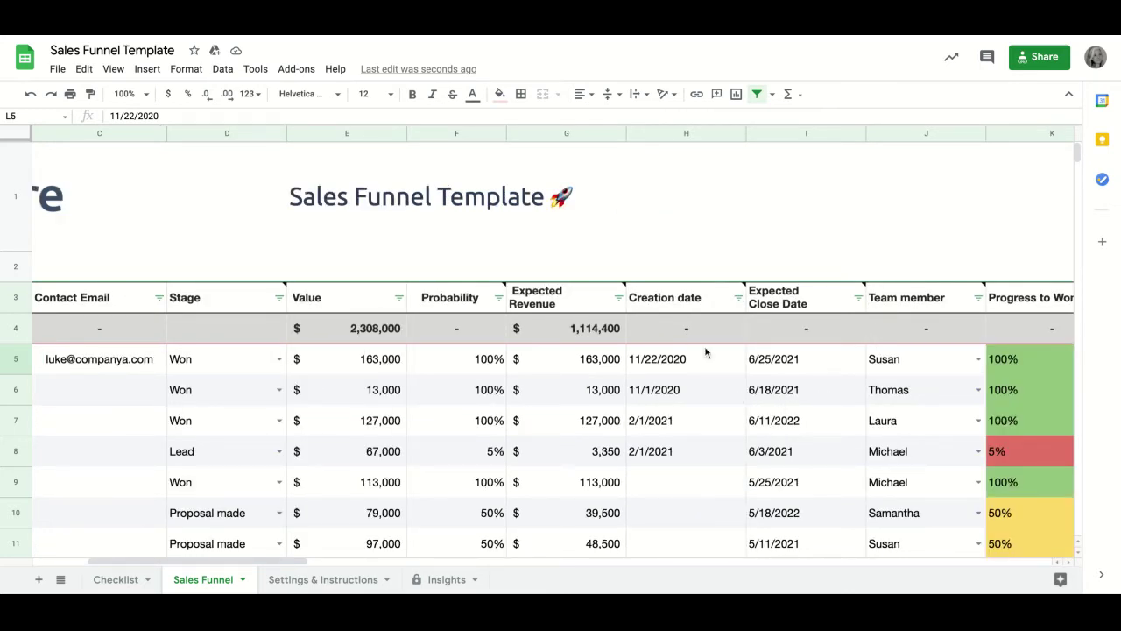
scroll(366, 409, left, 3)
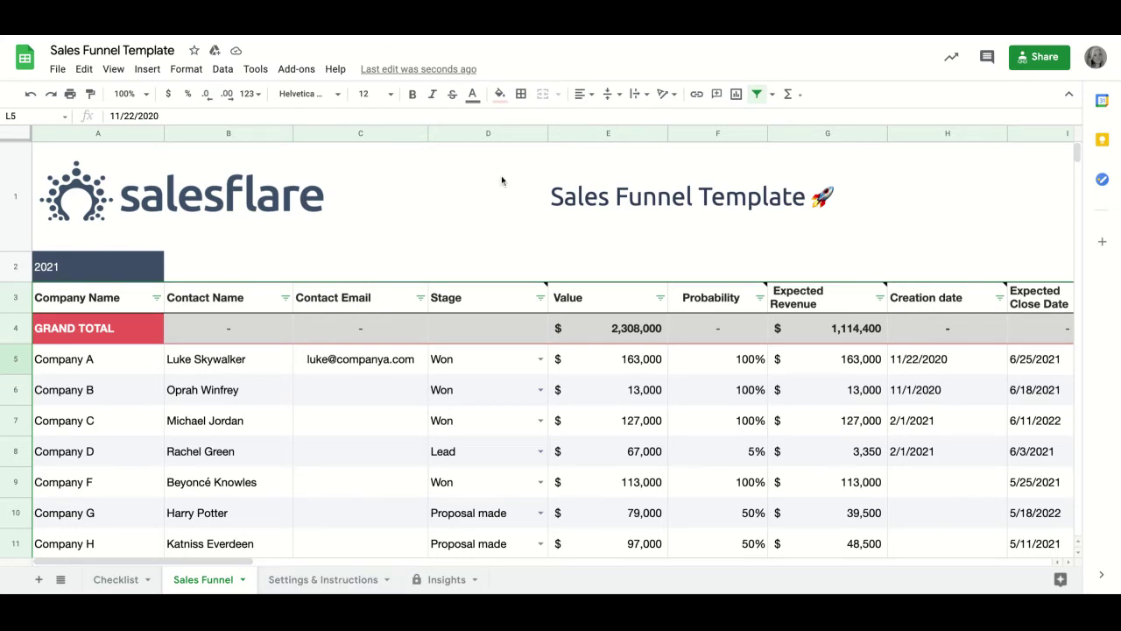
scroll(768, 368, right, 2)
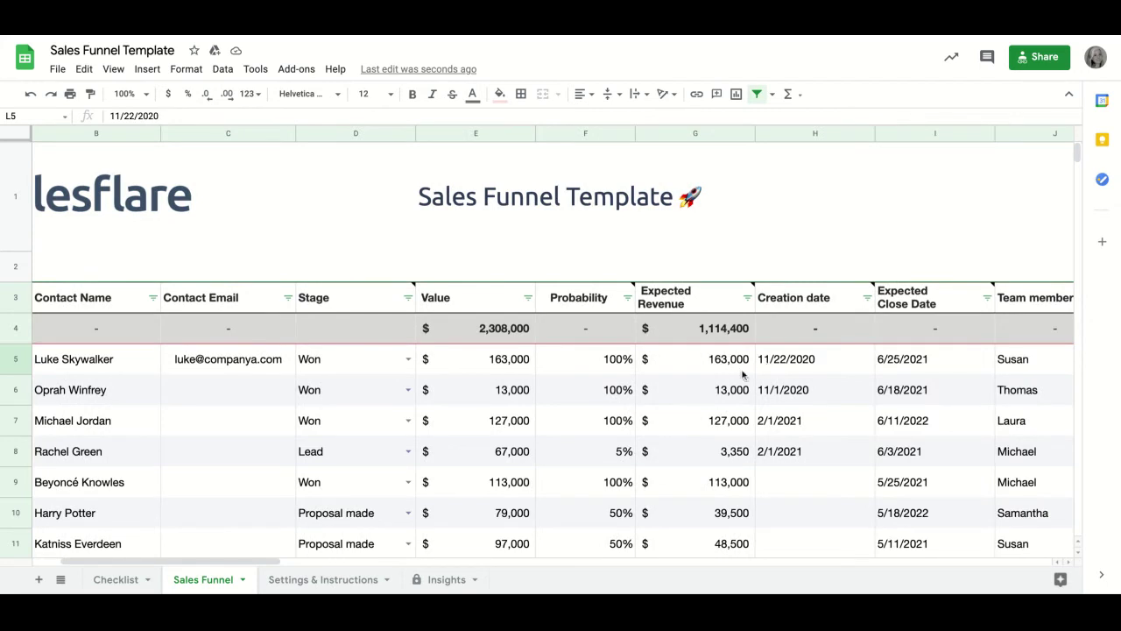
scroll(699, 381, right, 2)
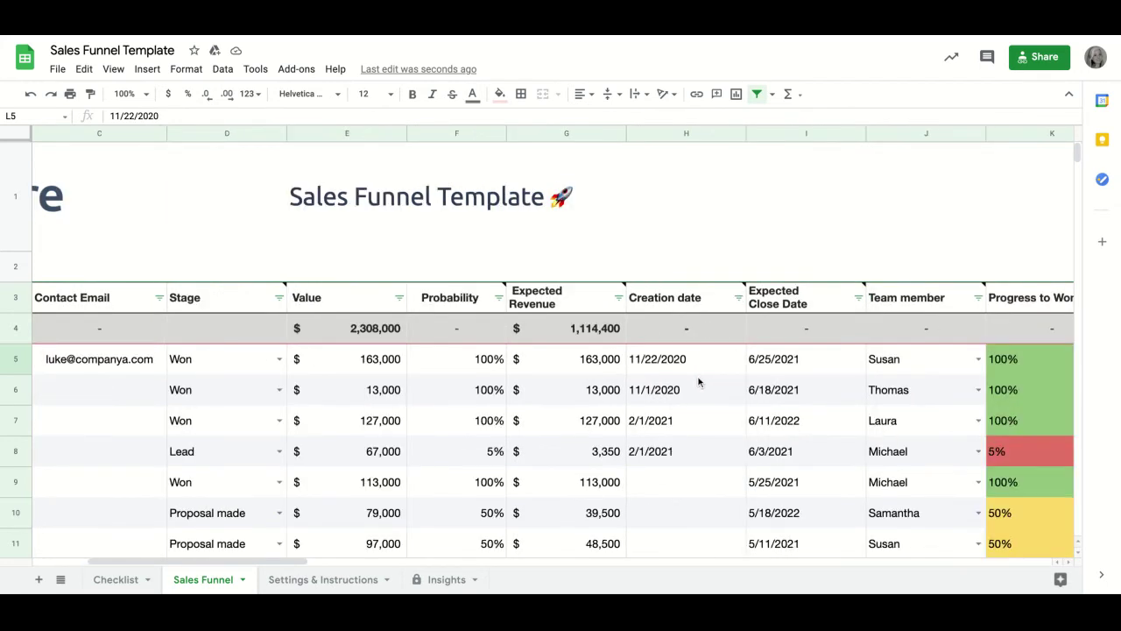
scroll(791, 386, down, 1)
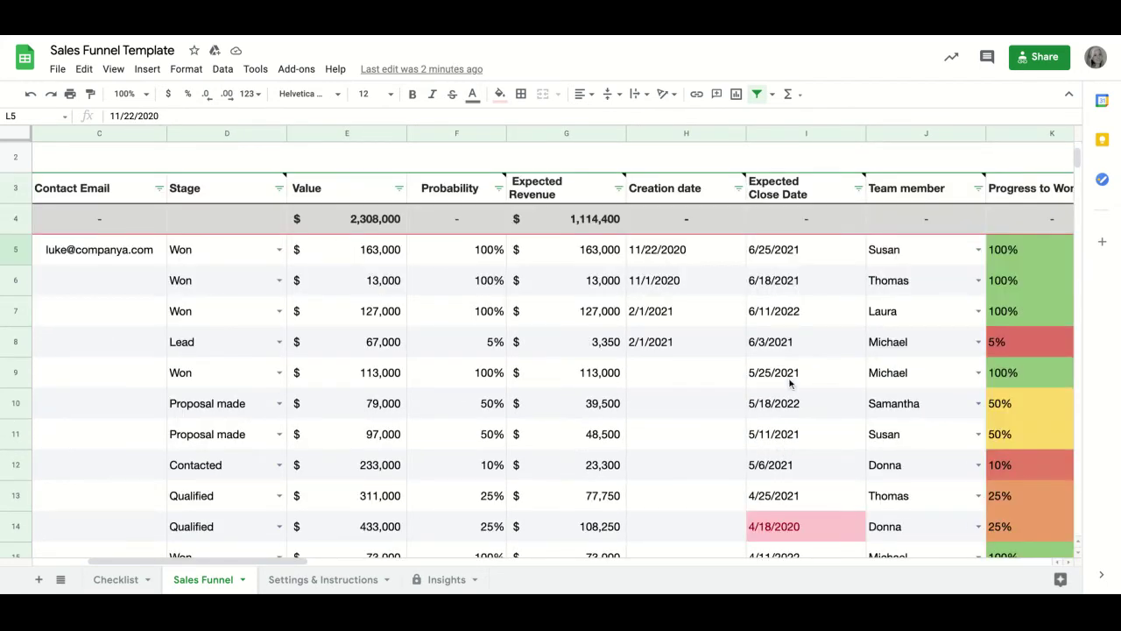
scroll(811, 529, down, 1)
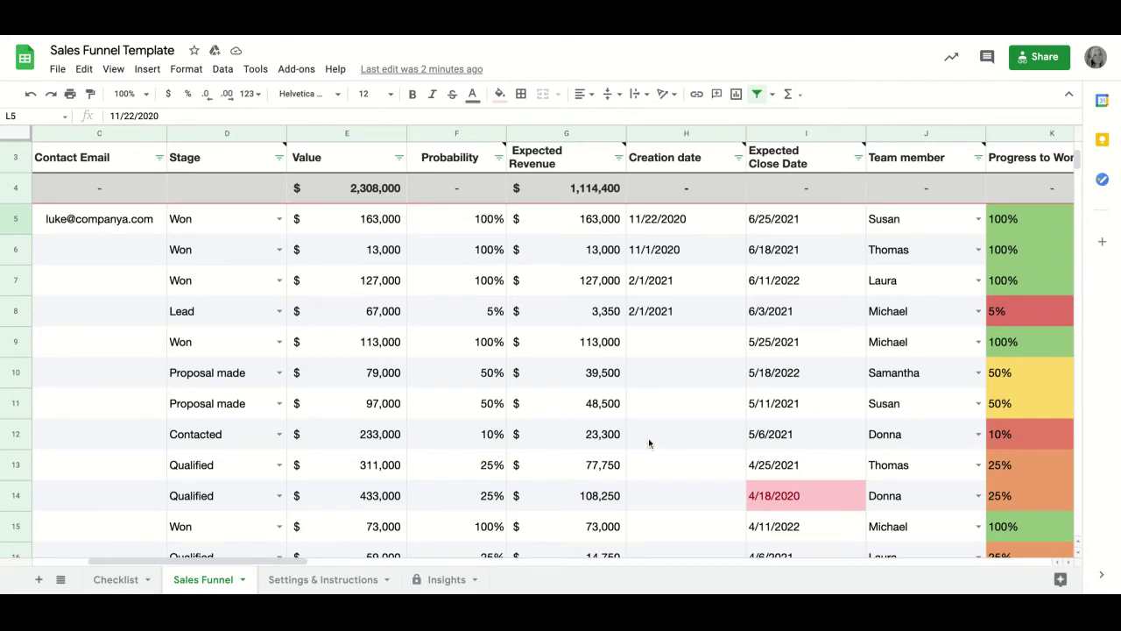
Examine the Insights sheet's charts and its target, earnings per account, closing percentage and stage conversion tables
click(444, 580)
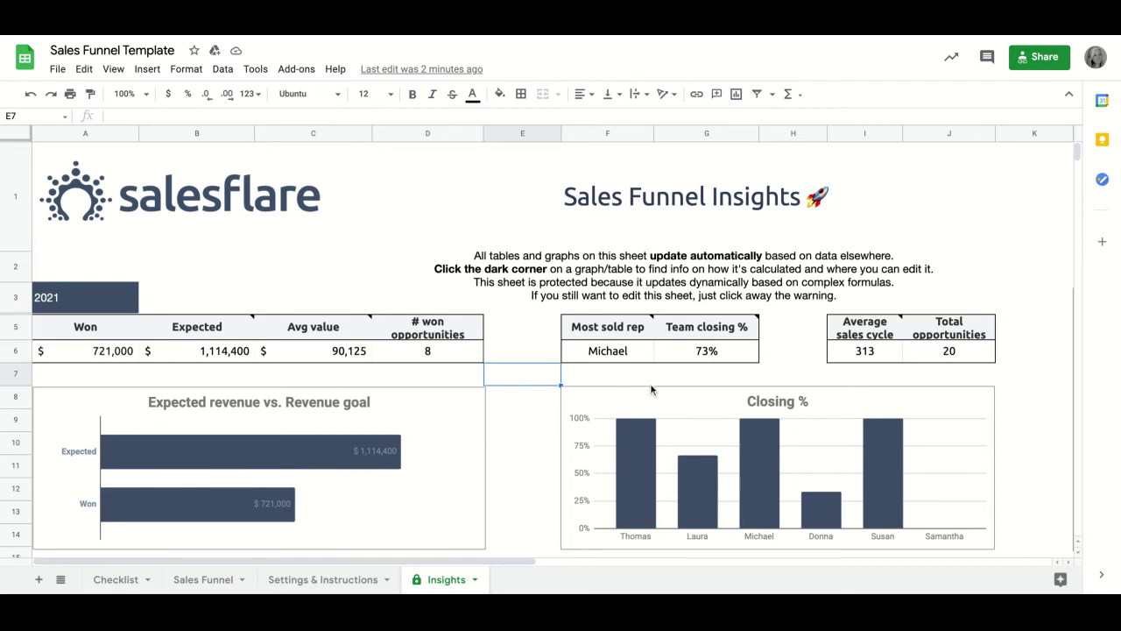
scroll(732, 380, right, 5)
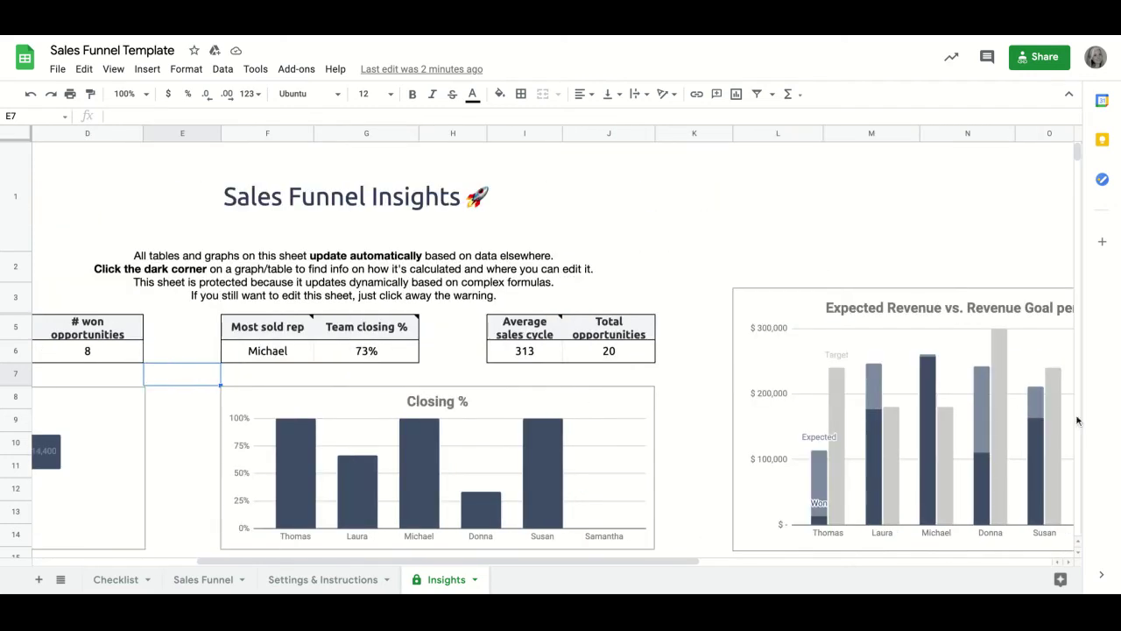
scroll(871, 454, right, 2)
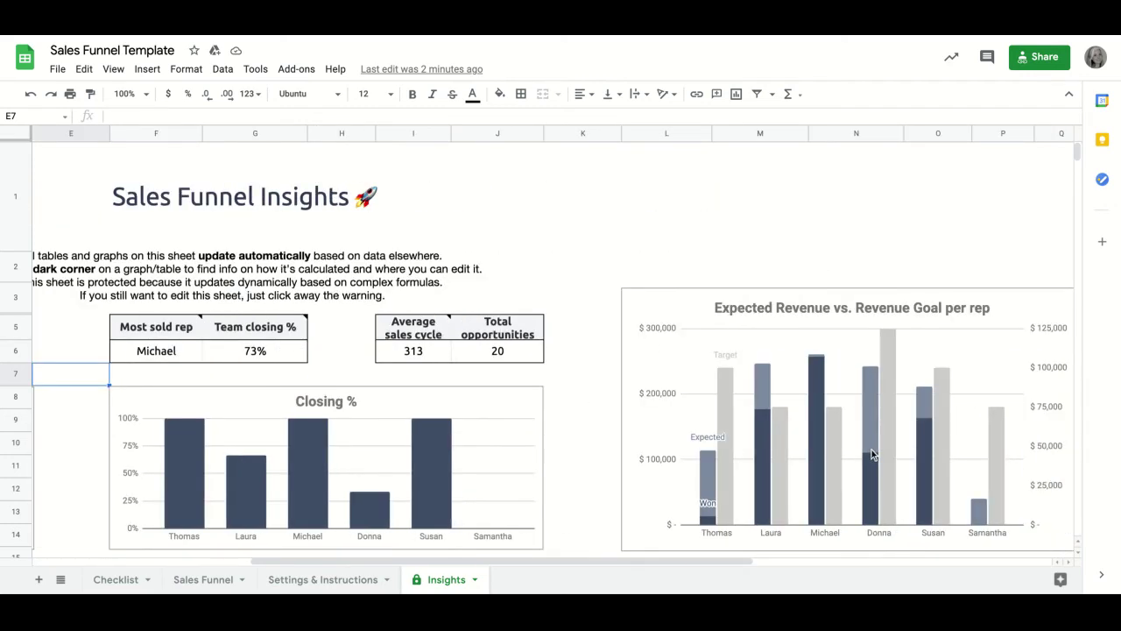
scroll(871, 454, down, 5)
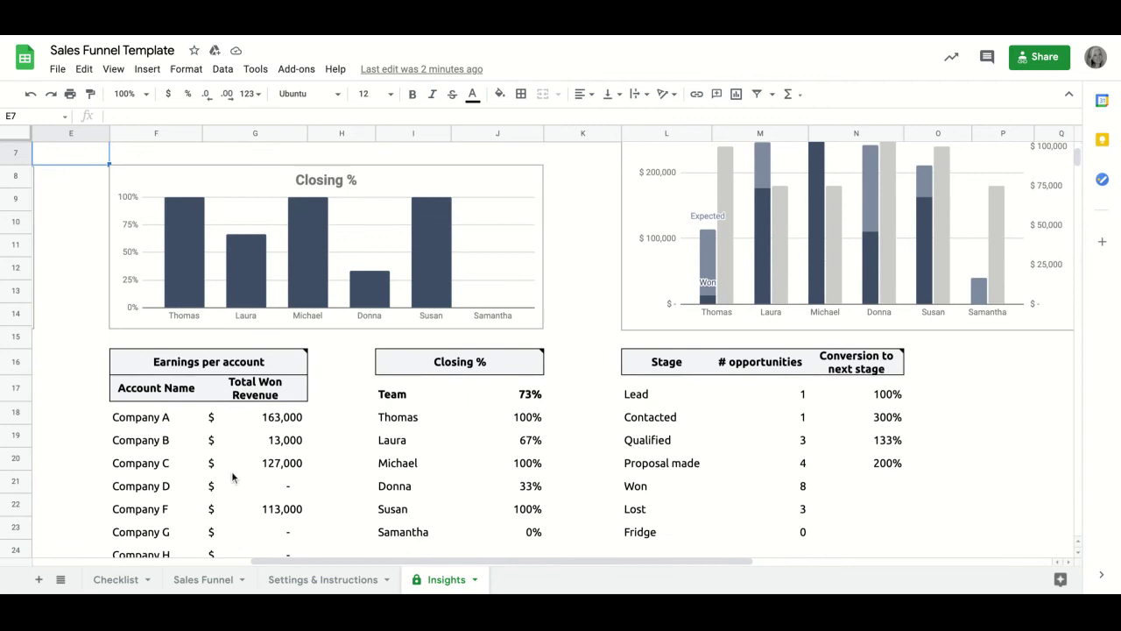
mouse_move(273, 366)
scroll(273, 366, left, 5)
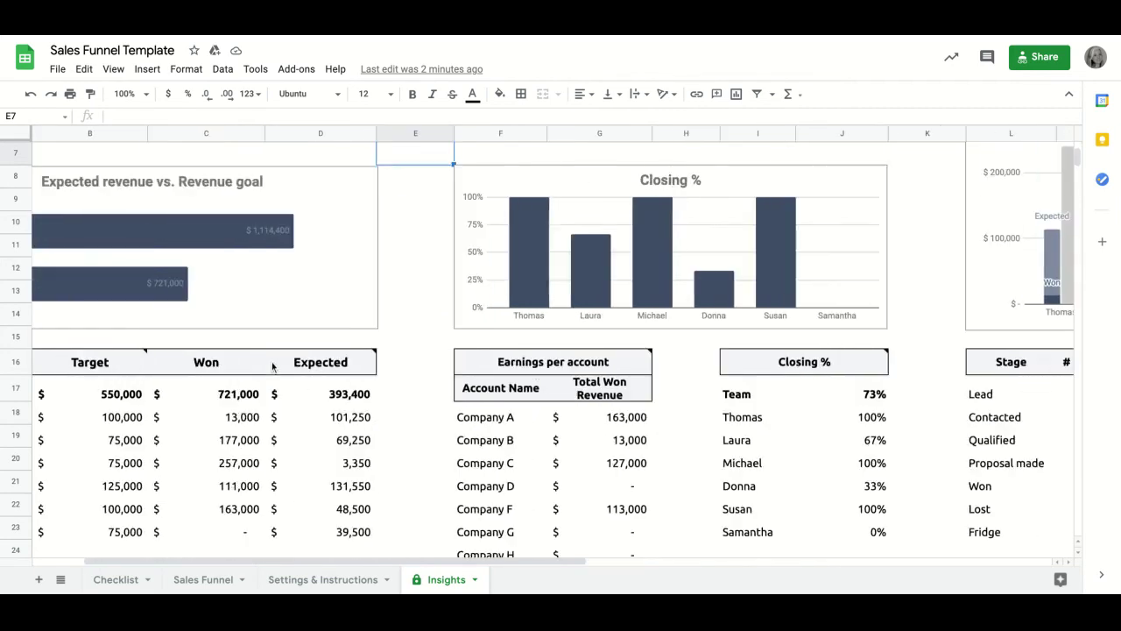
mouse_move(415, 374)
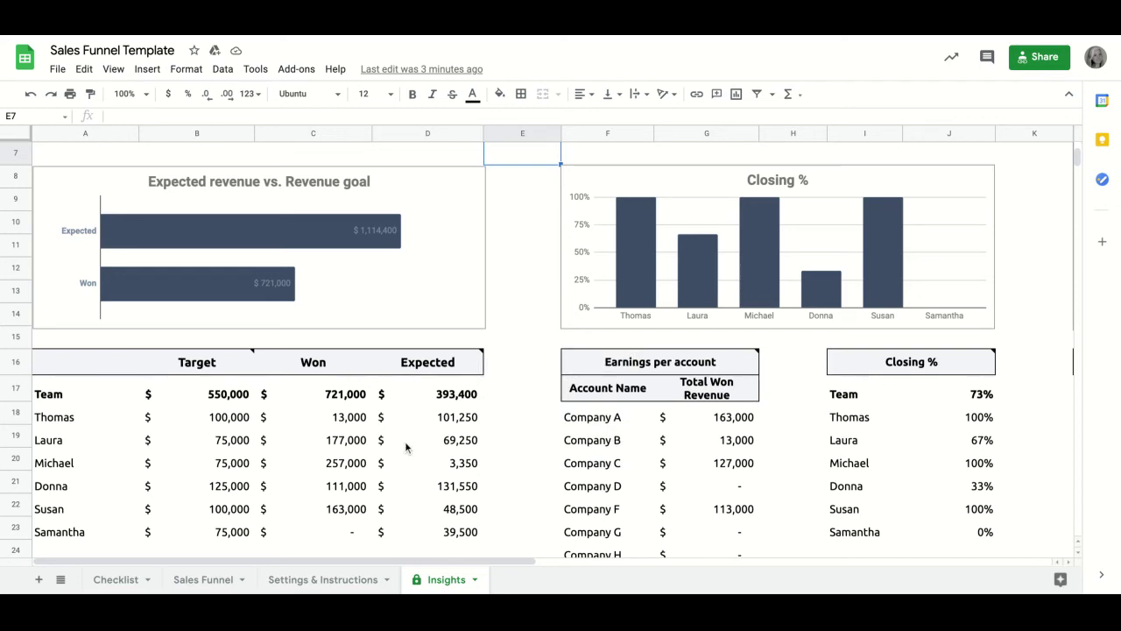
Add a new sales rep's first name below the last rep in the Settings & Instructions targets table, with a yearly target of 50000
click(335, 579)
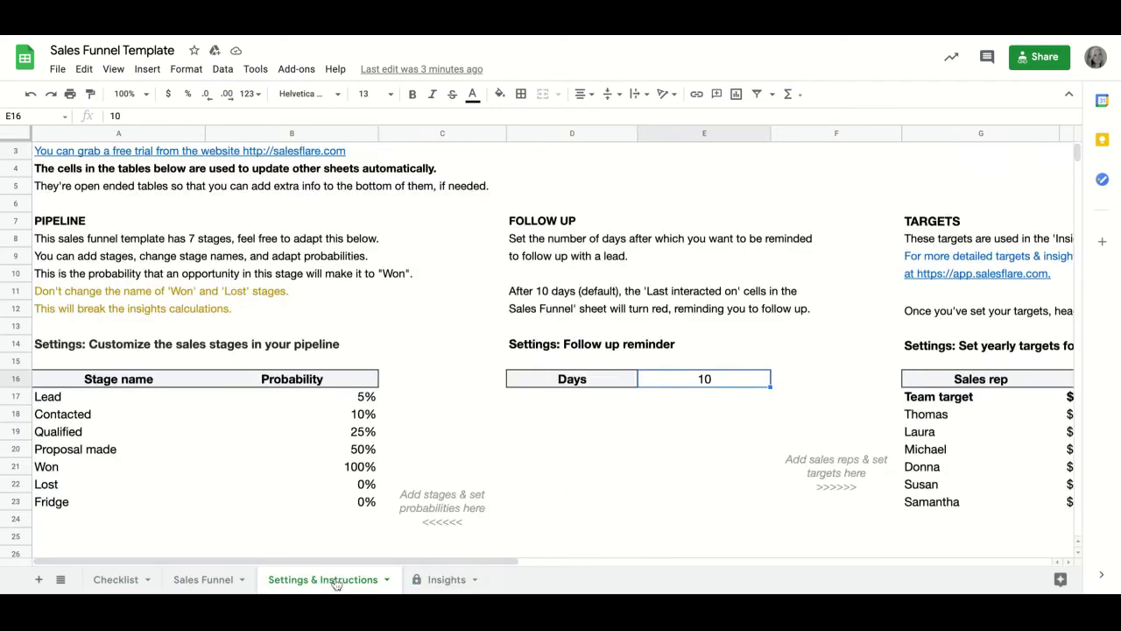
scroll(922, 515, right, 4)
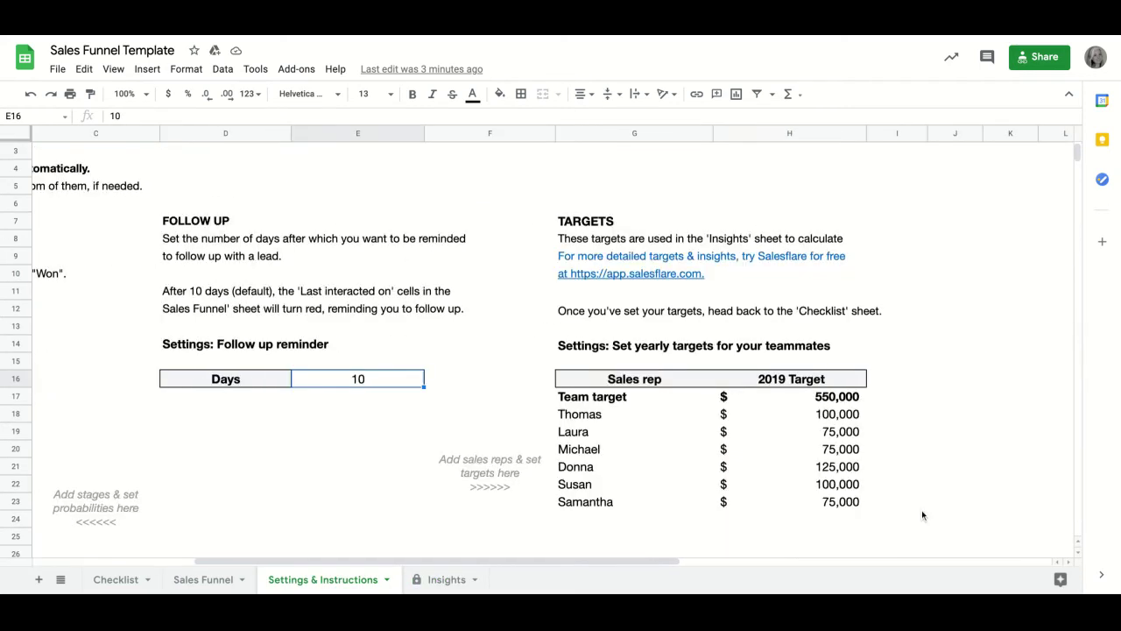
click(610, 529)
text(John)
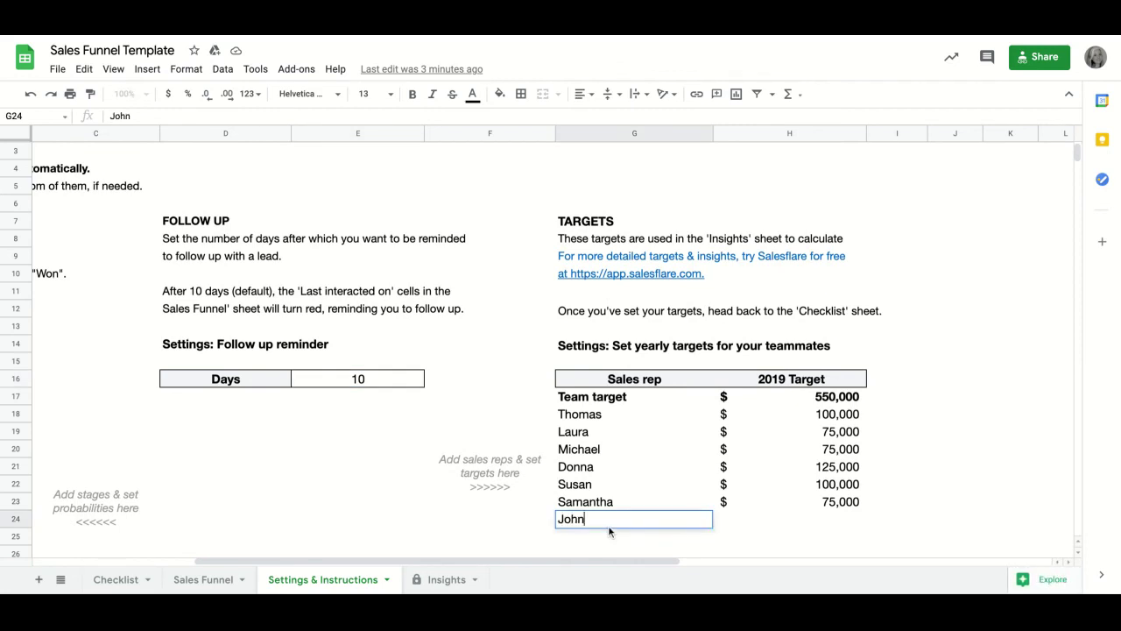
key(Tab)
text(50000)
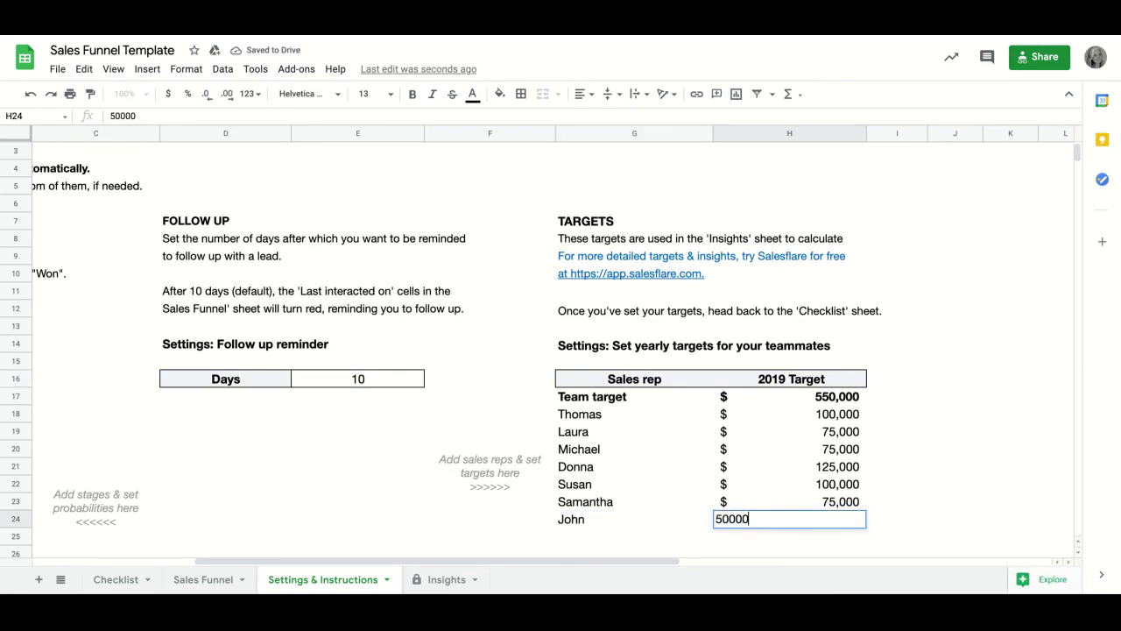
key(Return)
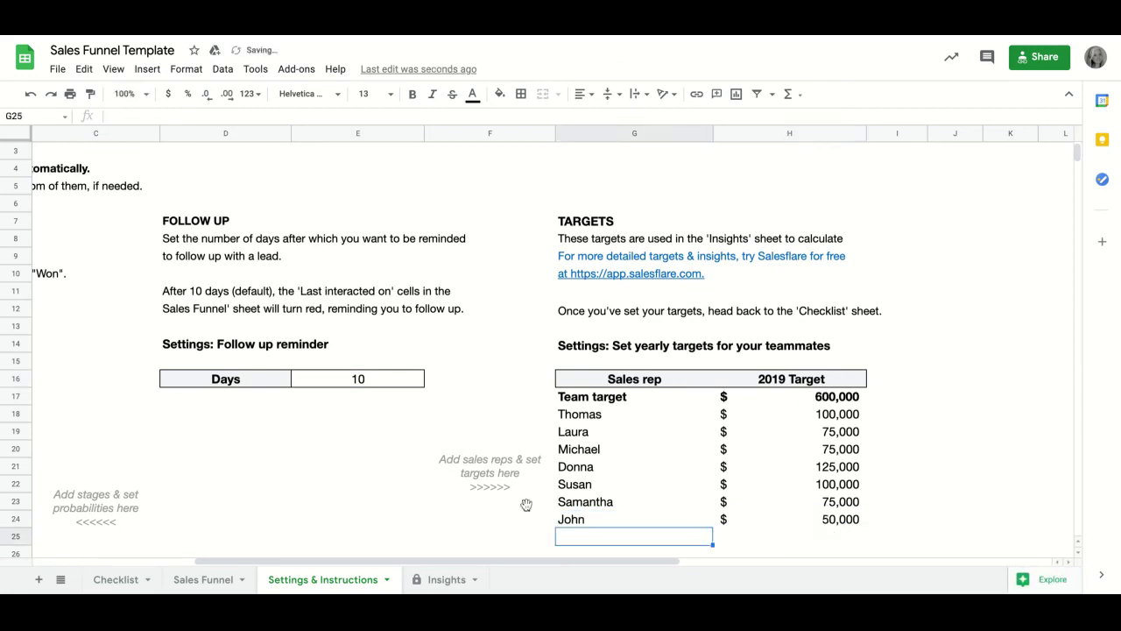
Check the new sales rep's row and the team figures on the Insights sheet, then review its summary tables and charts
click(446, 579)
scroll(707, 487, down, 3)
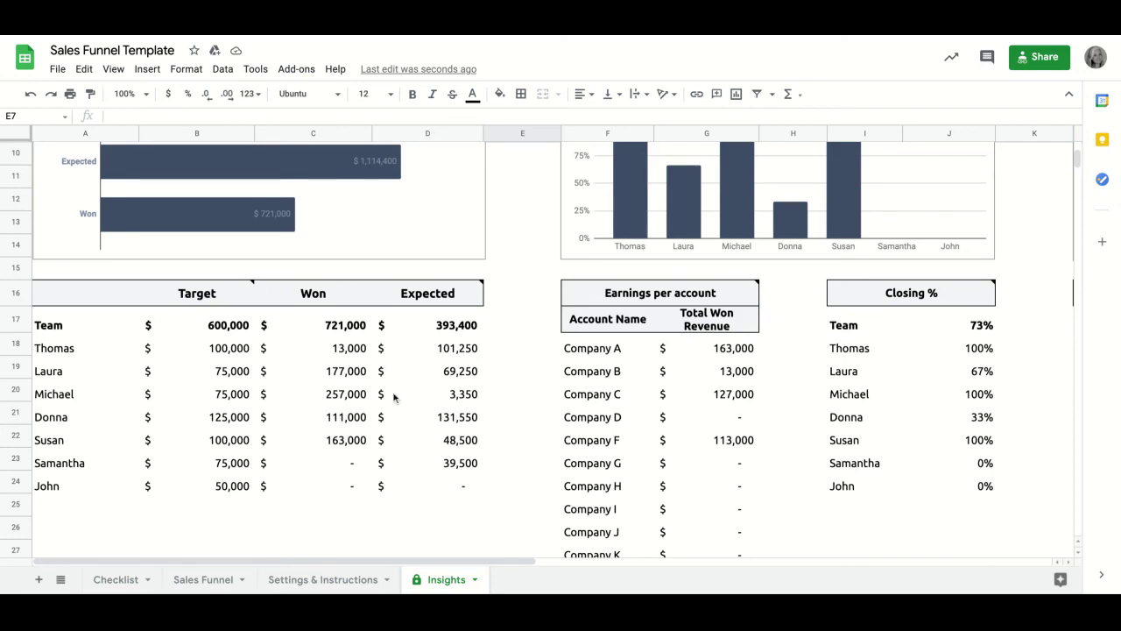
scroll(393, 397, up, 2)
scroll(393, 397, up, 4)
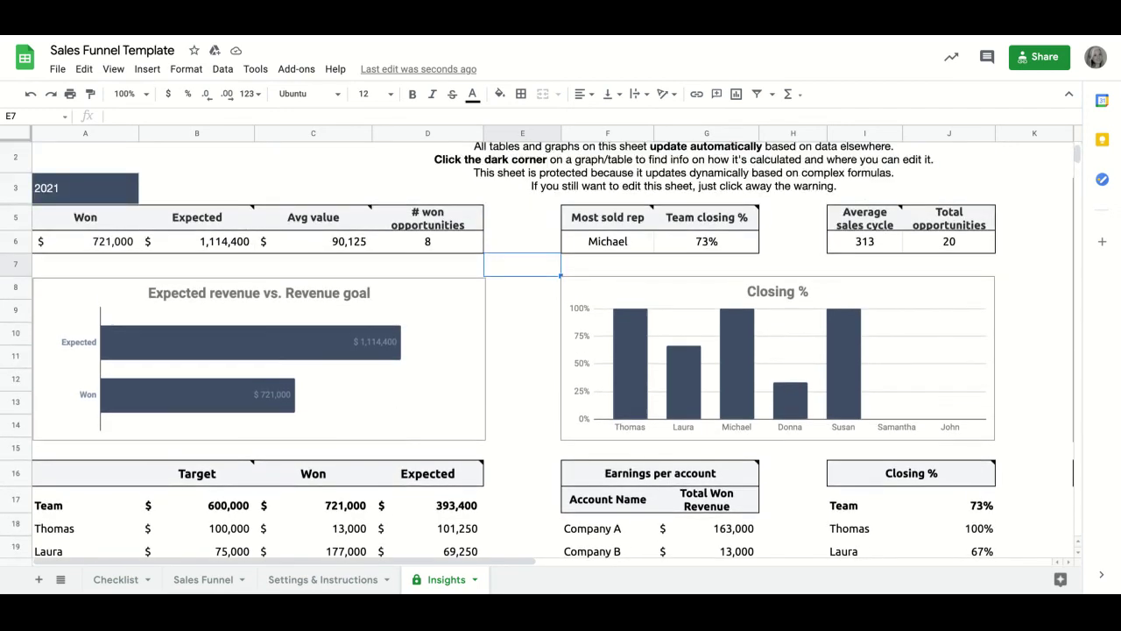
scroll(498, 359, up, 2)
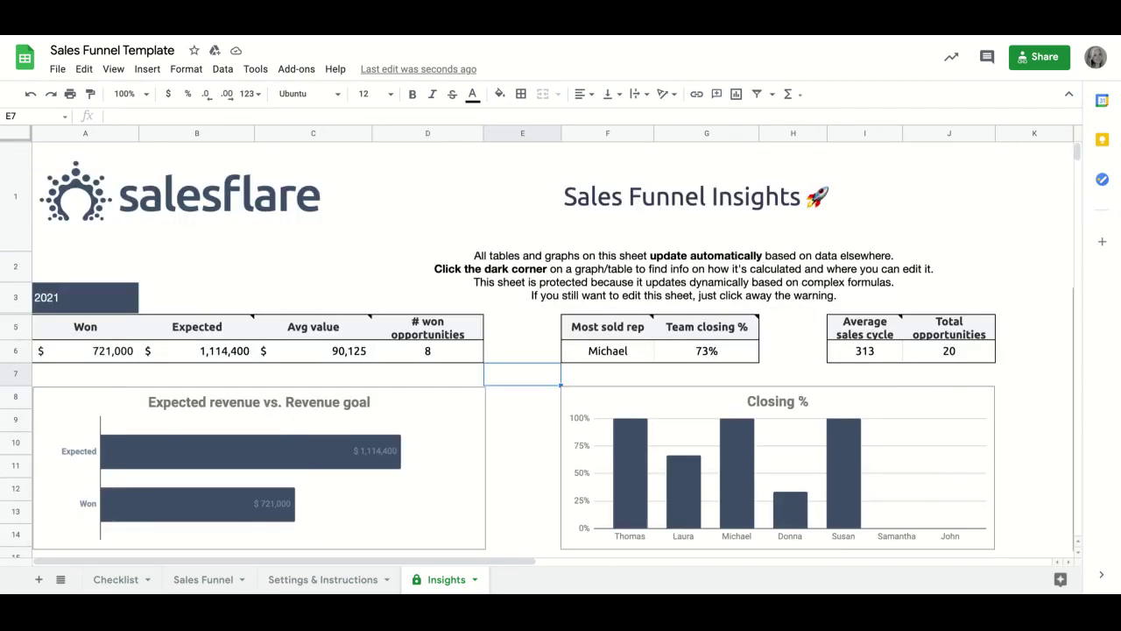